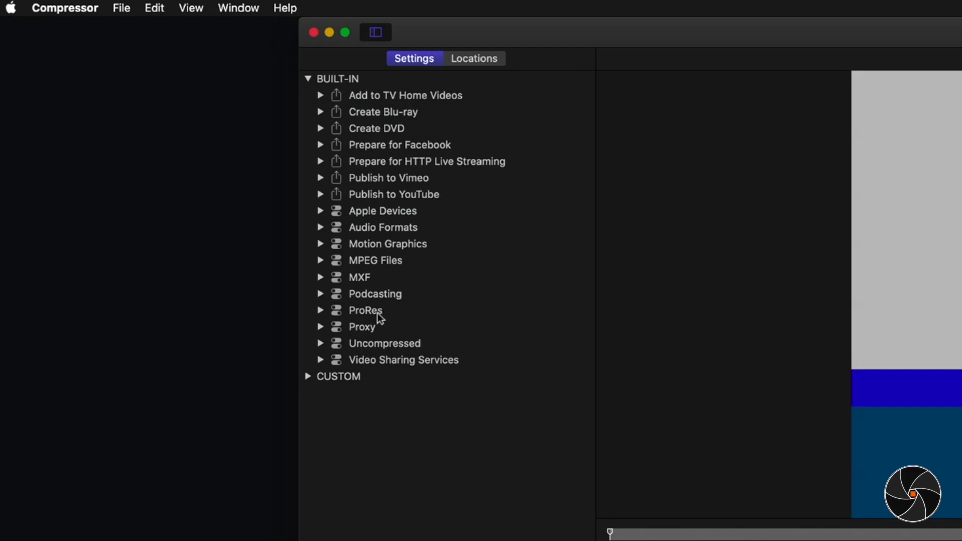
Step: Expand the built-in ProRes settings group to list its Apple ProRes presets
click(376, 312)
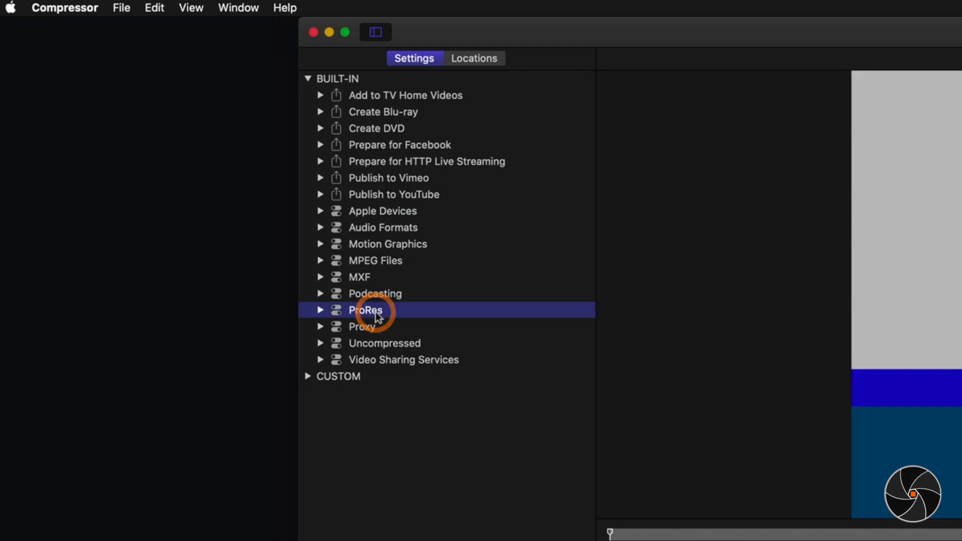
click(320, 311)
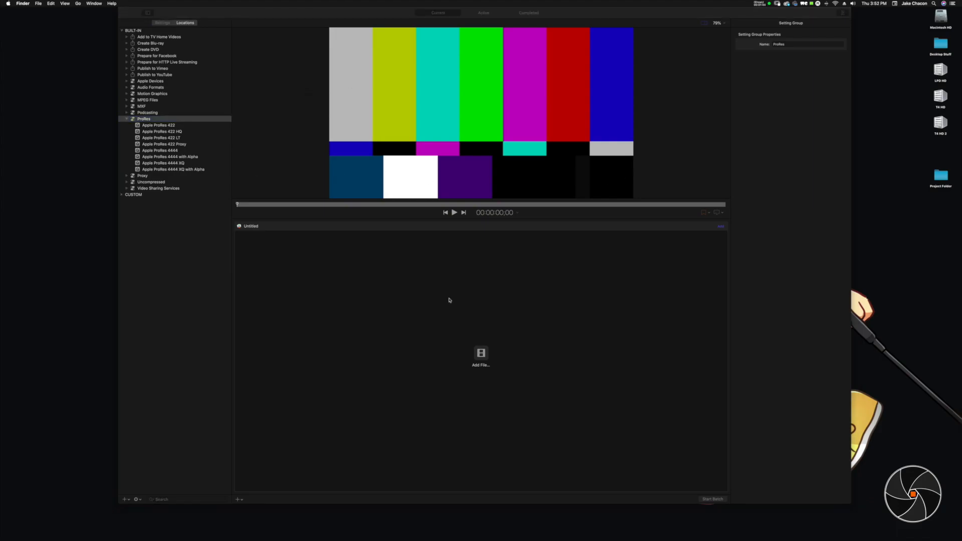
Step: In Finder, browse the desktop's Project Folder to Video > Original and open HOP (8-15-20)-13.MOV in QuickTime Player
double_click(942, 178)
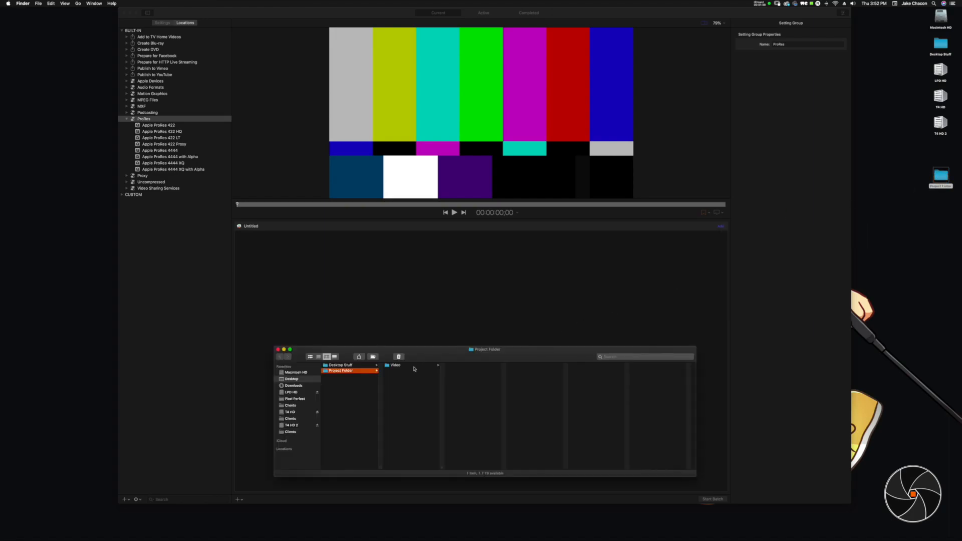
click(415, 366)
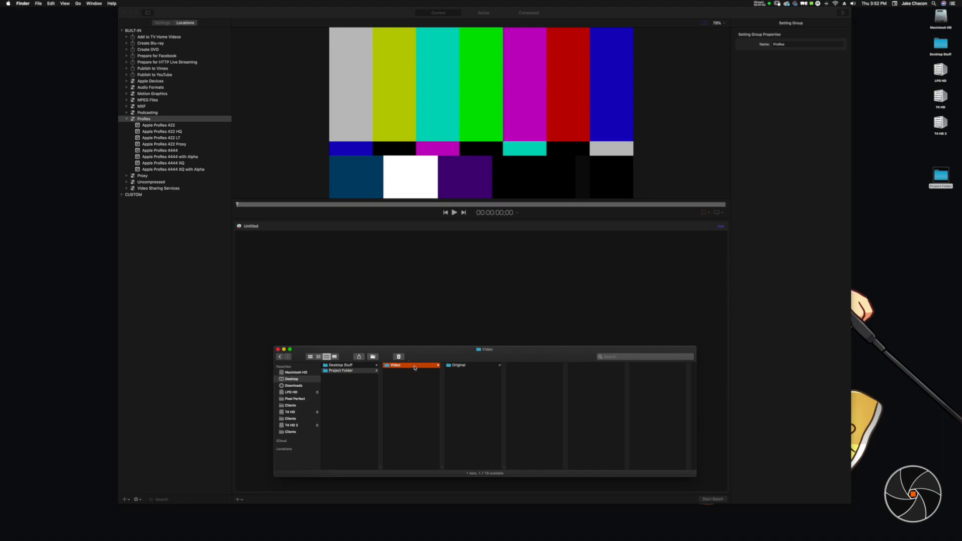
click(471, 366)
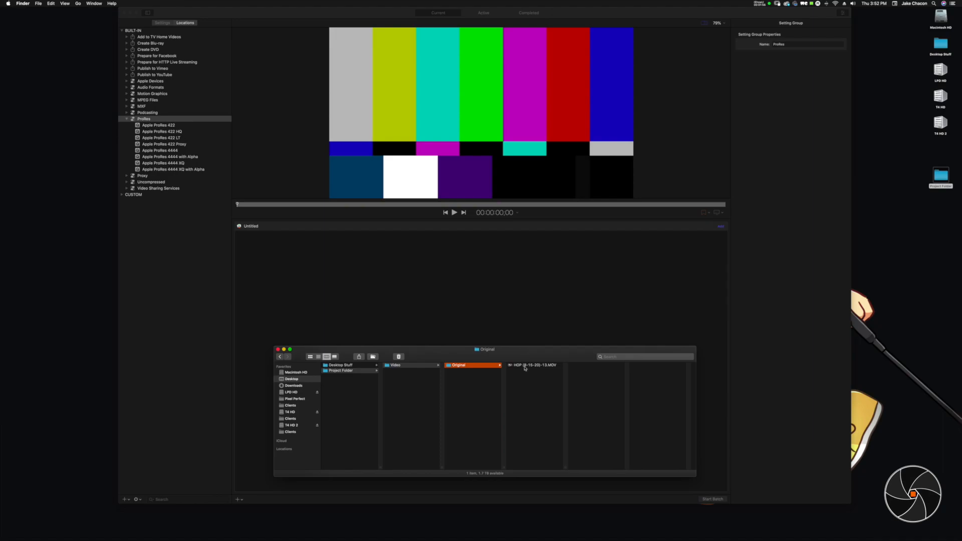
click(511, 367)
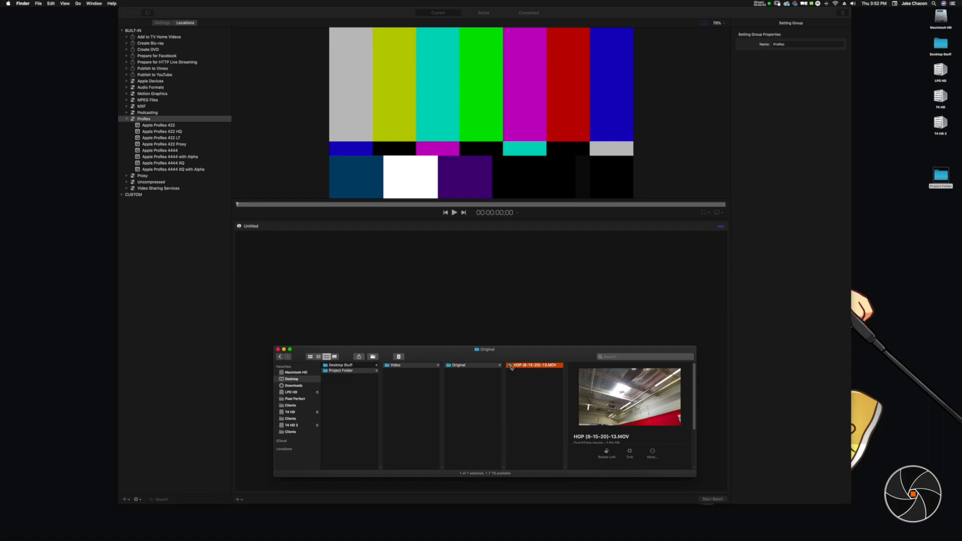
double_click(511, 367)
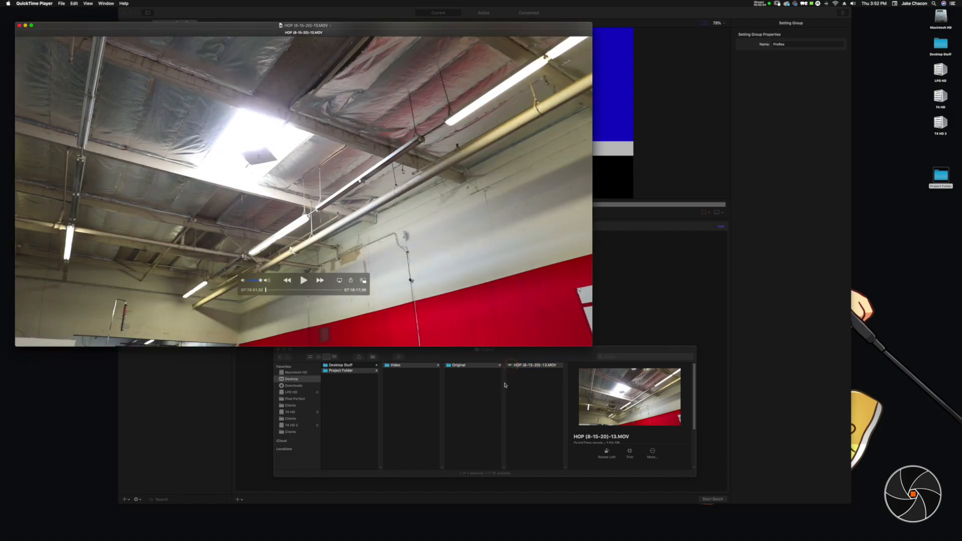
Step: Check the clip's format, resolution, frame rate and data rate in the movie inspector, and close the inspector and movie
click(106, 3)
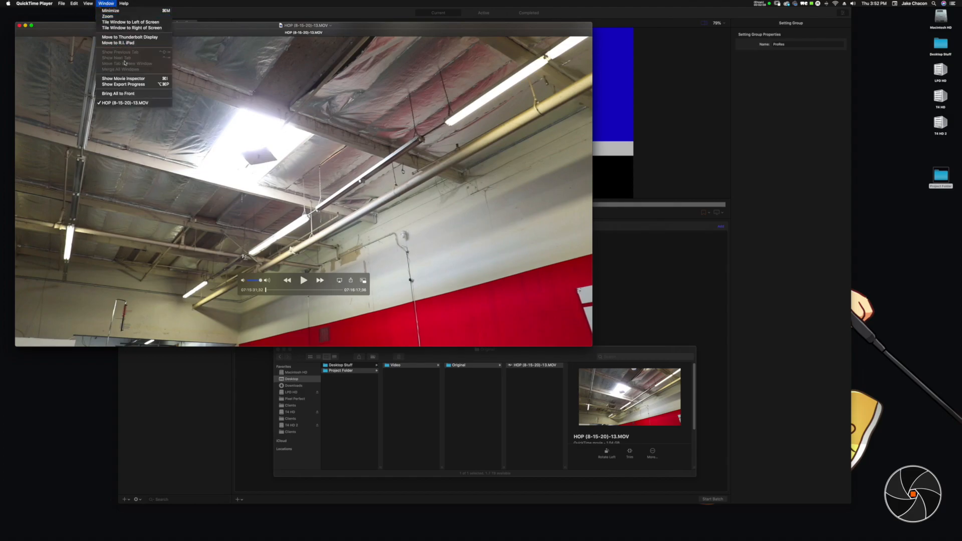
click(130, 79)
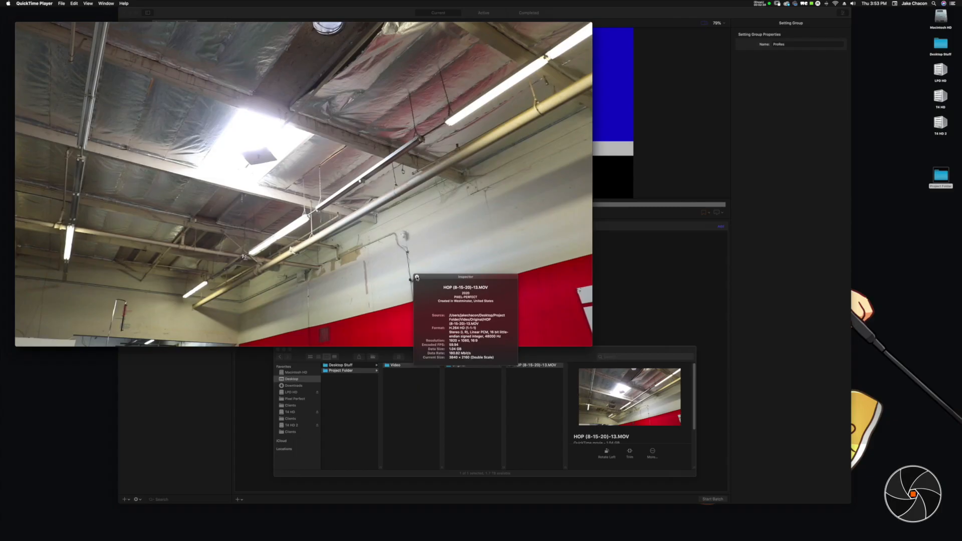
click(416, 277)
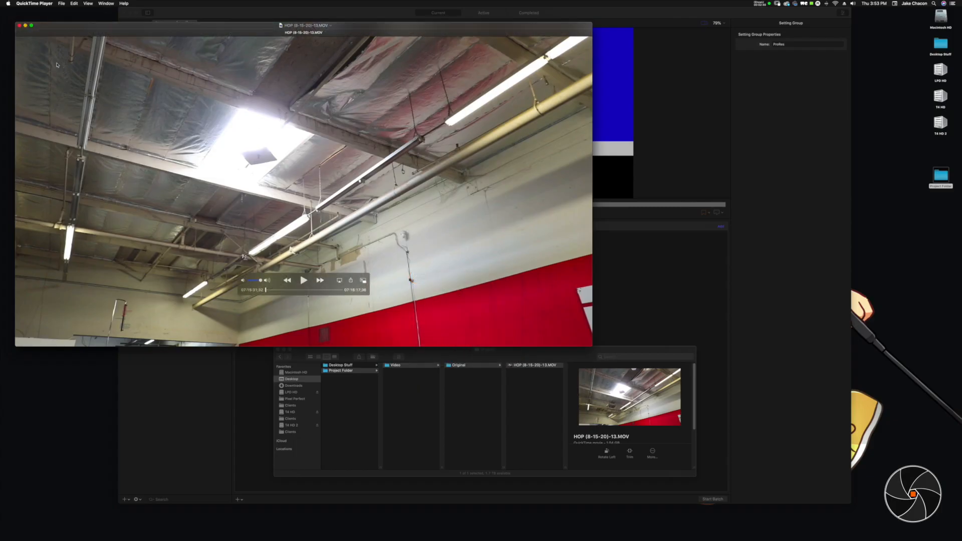
click(19, 25)
Step: Add HOP (8-15-20)-13.MOV from Finder to the Compressor batch and apply the Apple ProRes 422 setting to it
drag(510, 368, 469, 279)
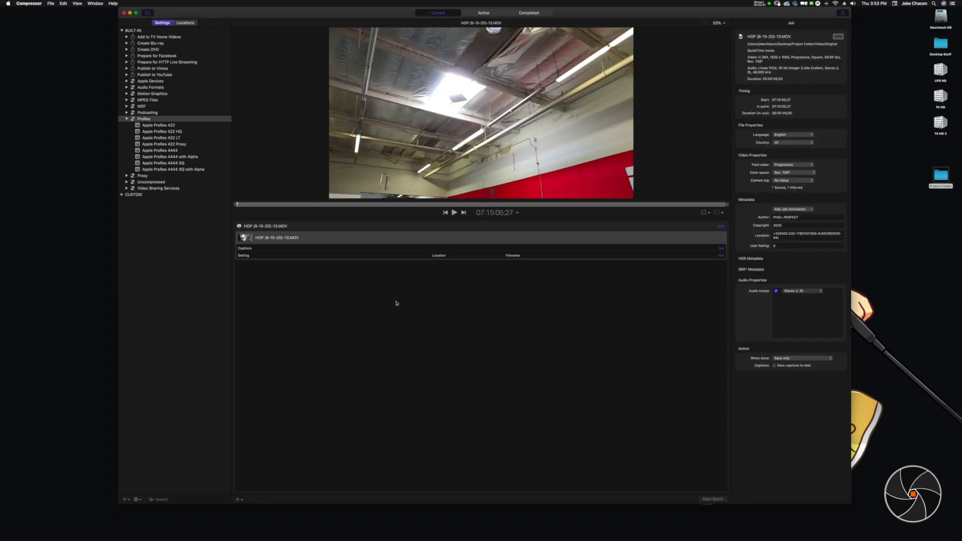
click(163, 125)
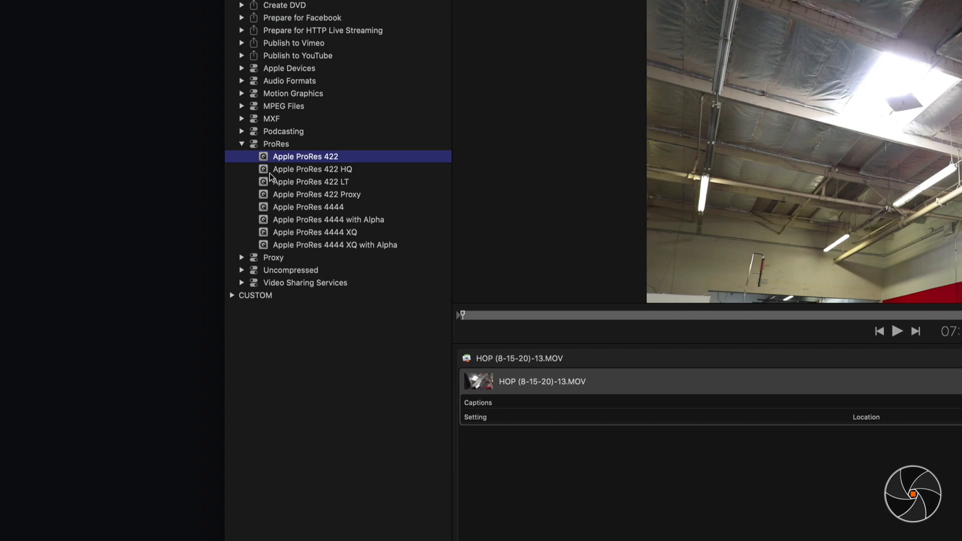
drag(263, 160, 842, 386)
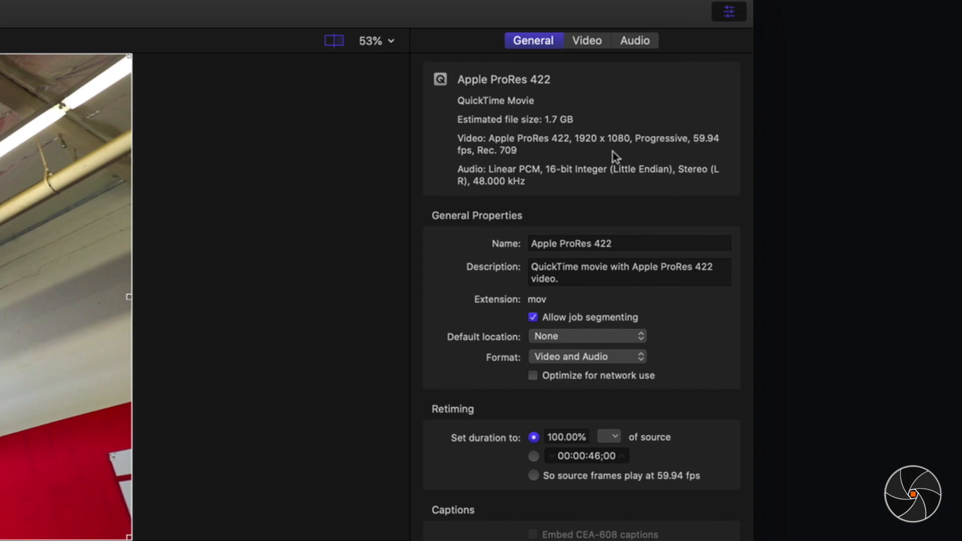
Step: Review the video, audio and general properties of the Apple ProRes 422 output, including its frame size, codec and format options
click(586, 42)
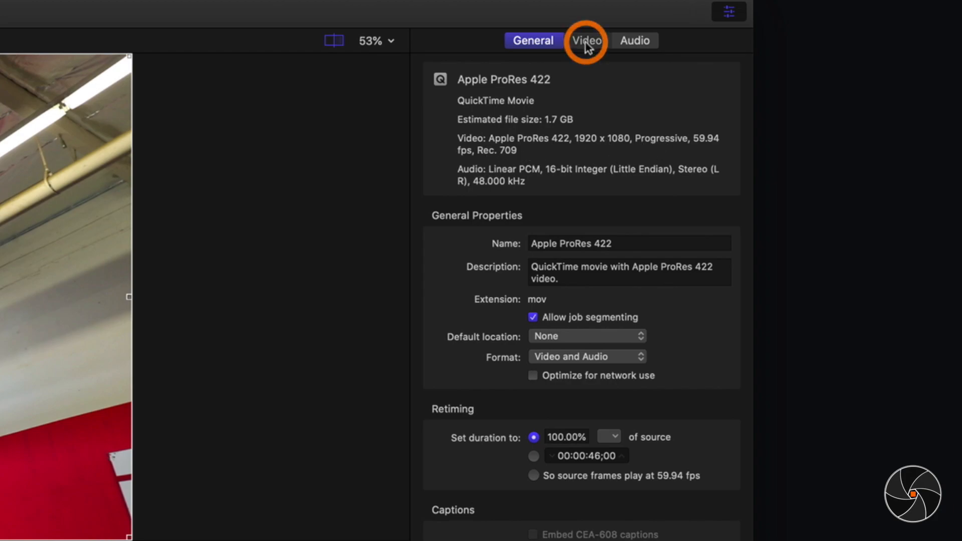
click(627, 263)
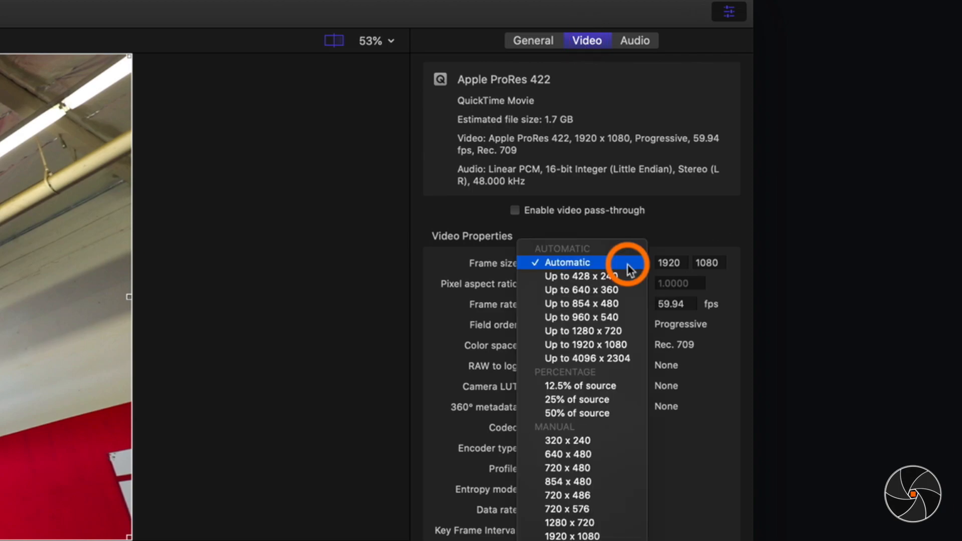
drag(630, 271, 499, 410)
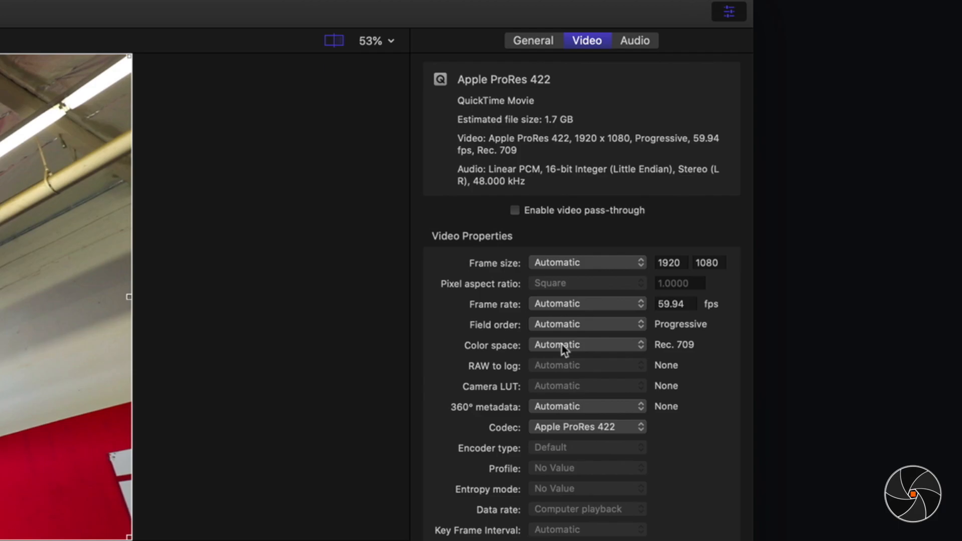
click(596, 432)
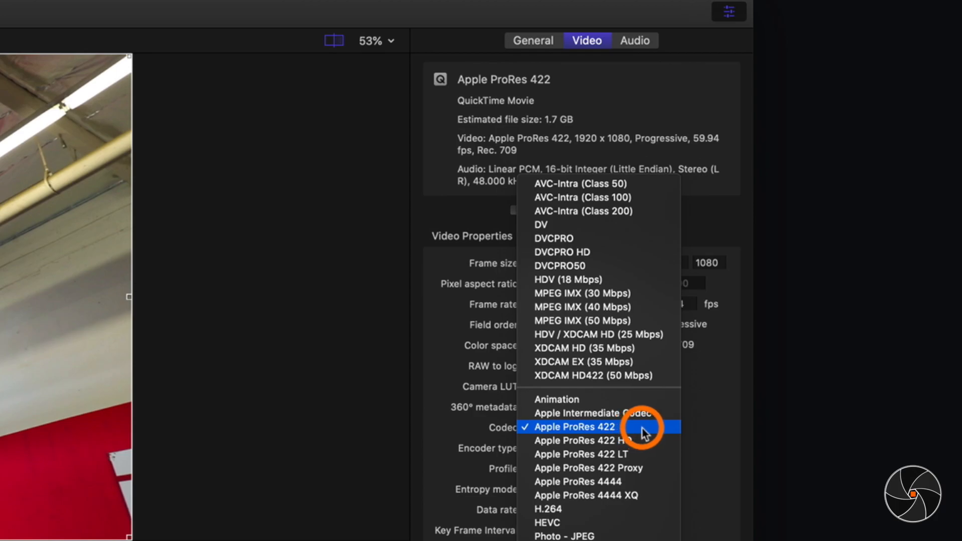
click(679, 433)
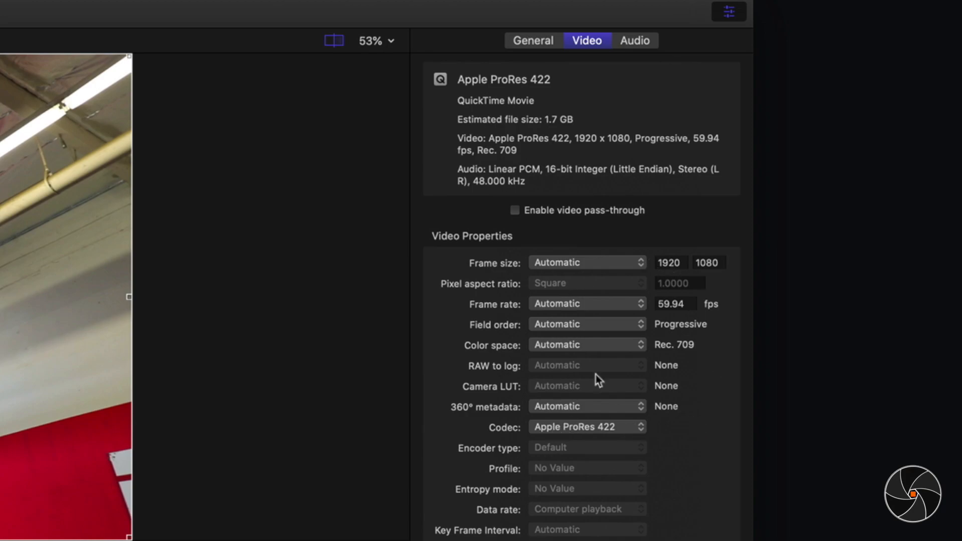
click(633, 43)
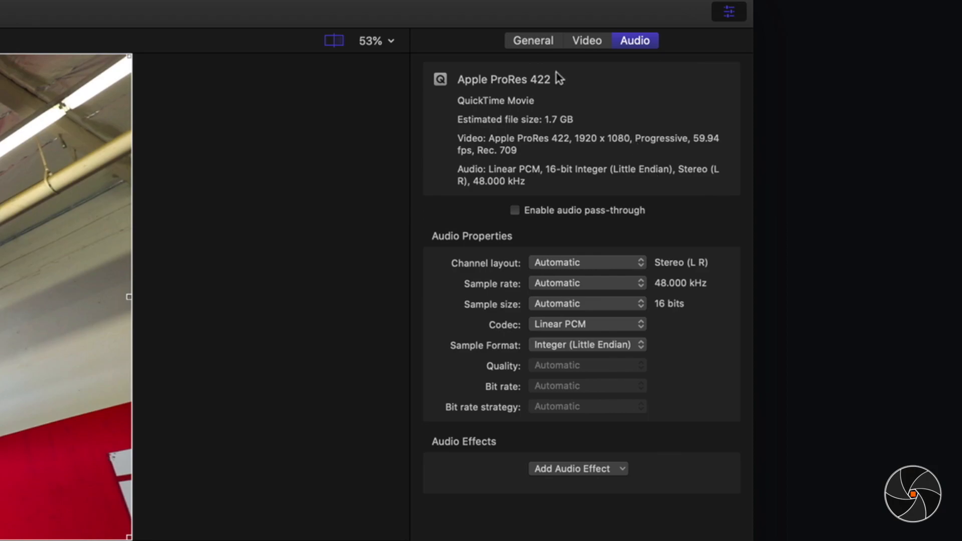
click(539, 48)
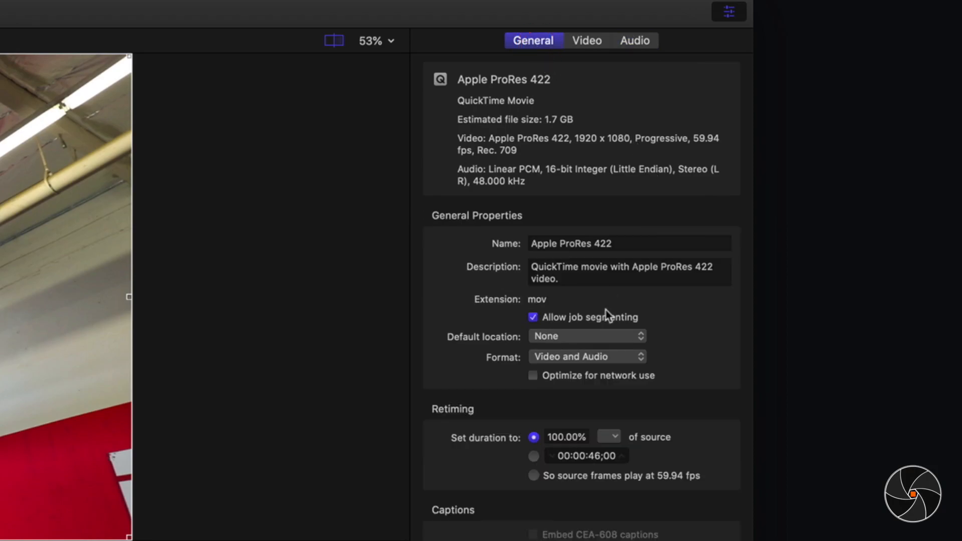
mouse_move(585, 361)
mouse_down()
mouse_move(577, 366)
mouse_move(579, 387)
mouse_move(576, 360)
mouse_up()
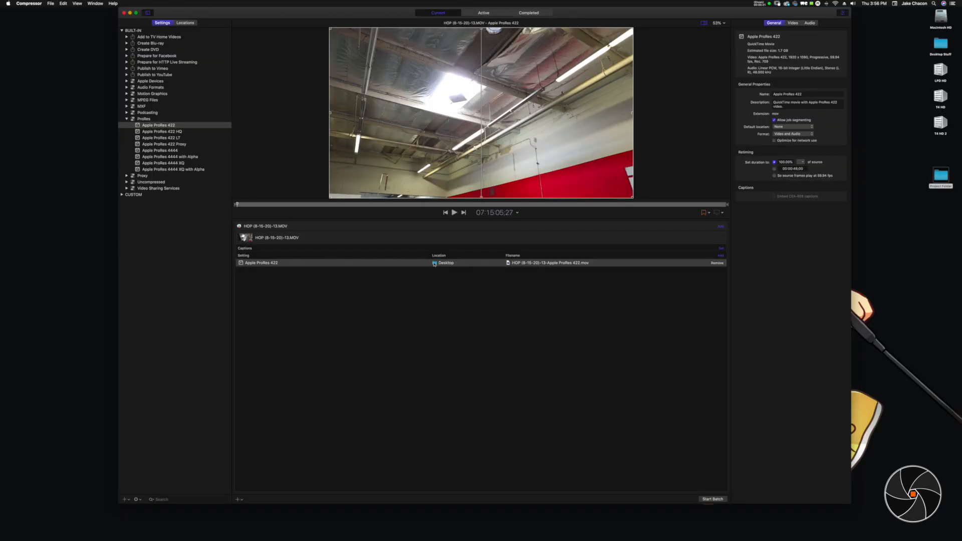
Step: Set the Apple ProRes 422 output's location to a new folder named ProRes inside Project Folder > Video
right_click(434, 265)
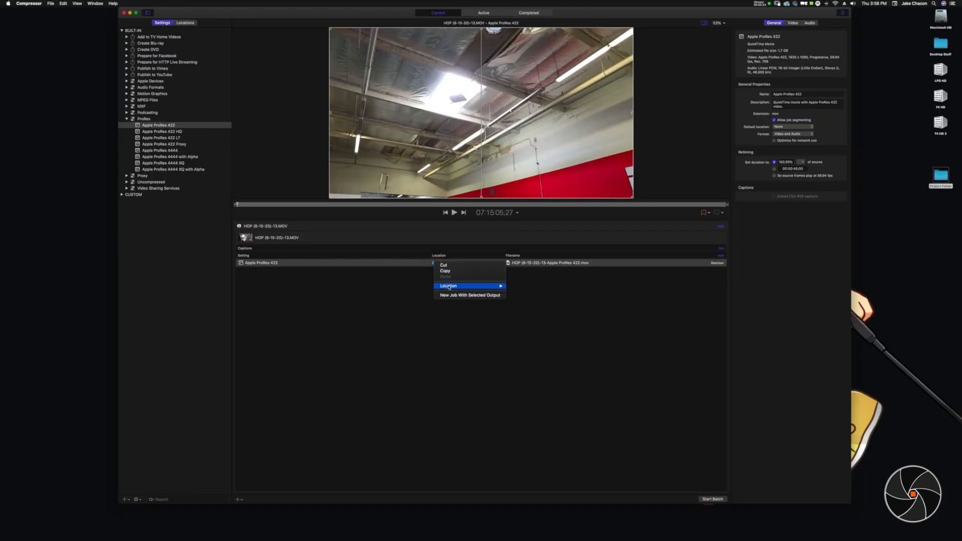
mouse_move(448, 288)
click(521, 309)
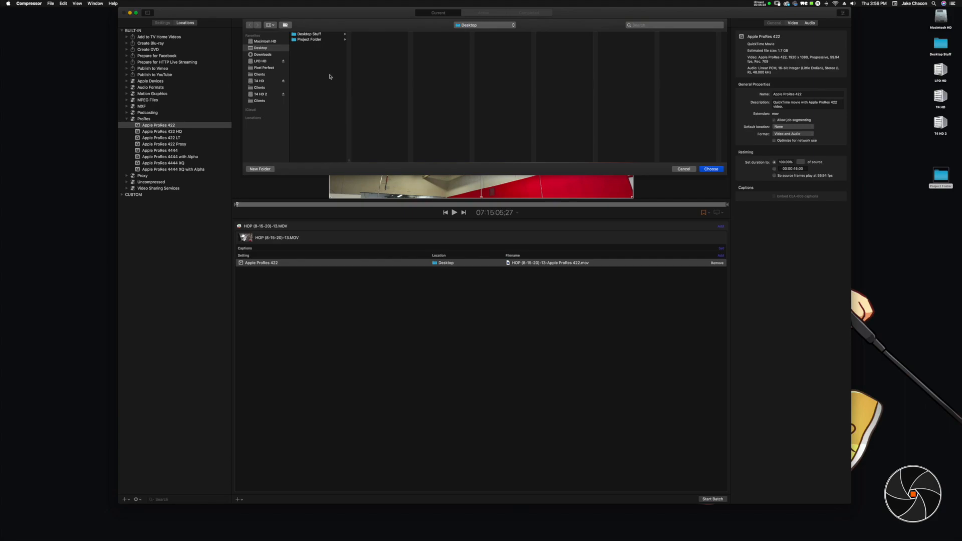
click(332, 40)
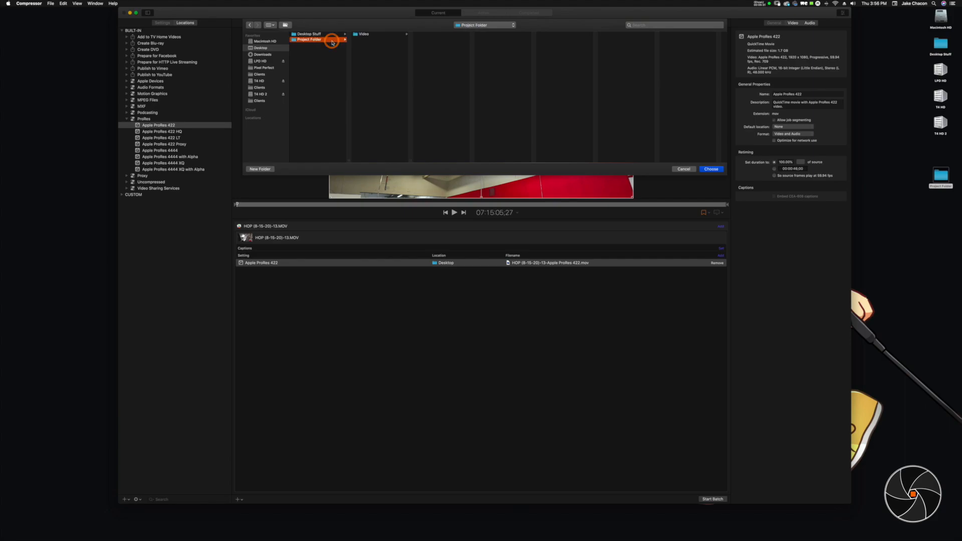
click(375, 35)
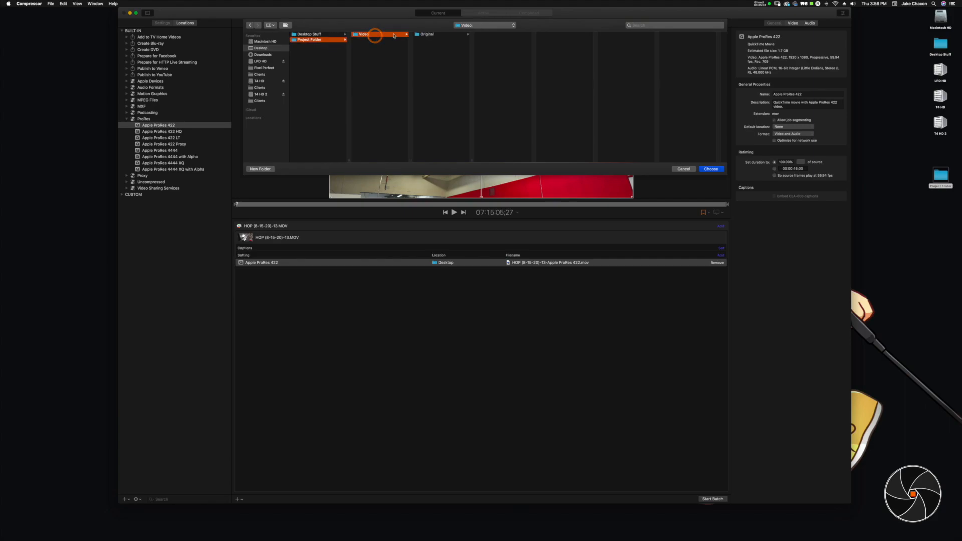
click(269, 170)
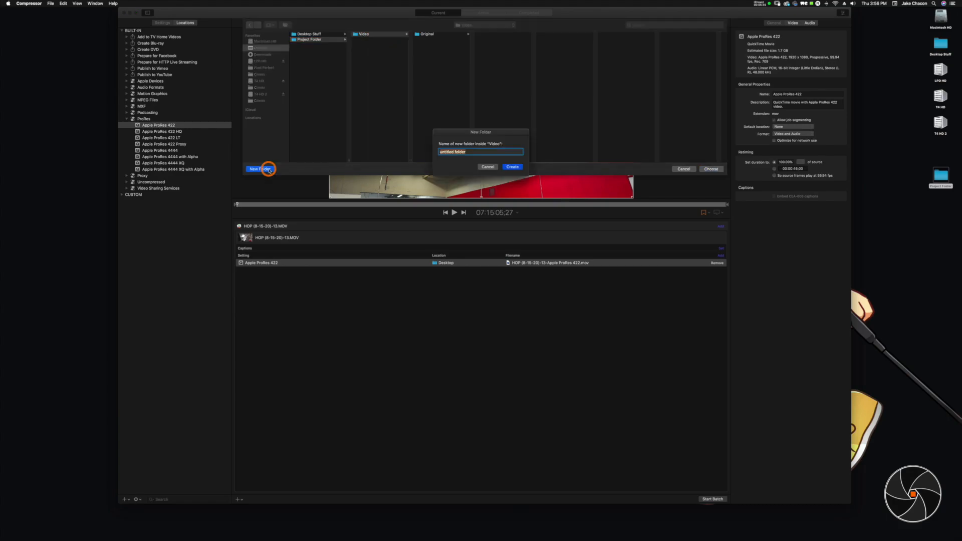
text(ProRes)
key(Return)
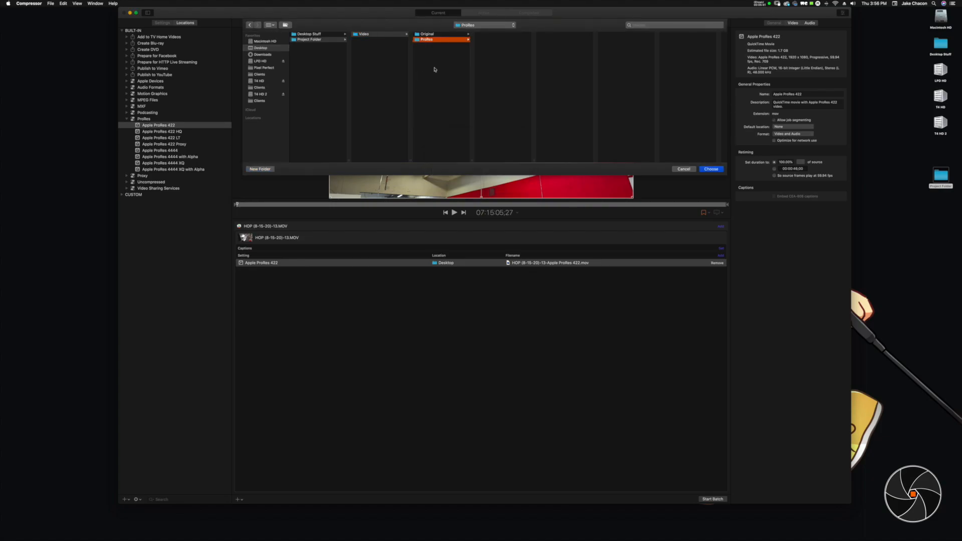
click(710, 169)
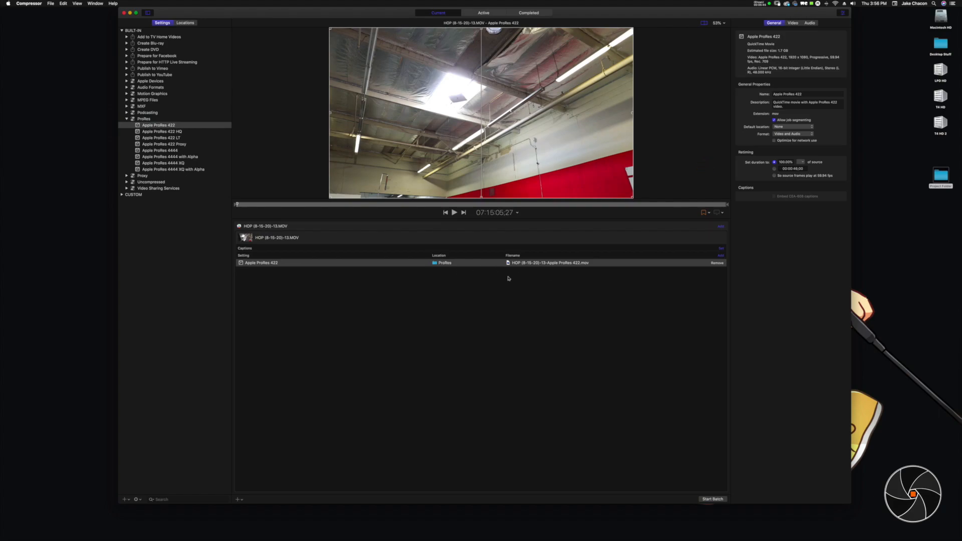
click(560, 263)
click(588, 263)
drag(588, 262, 550, 262)
click(571, 273)
click(563, 263)
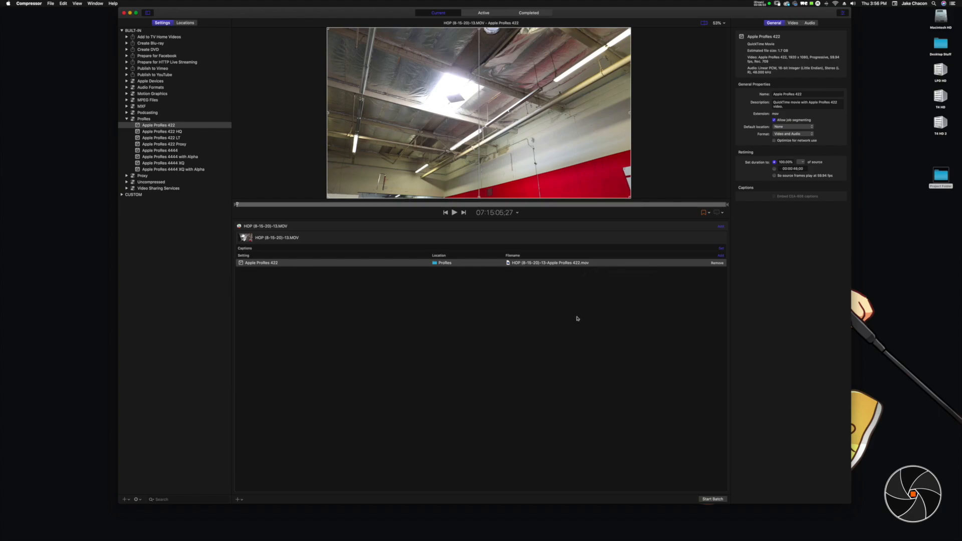
Step: Start the batch to transcode the clip to Apple ProRes 422
click(712, 499)
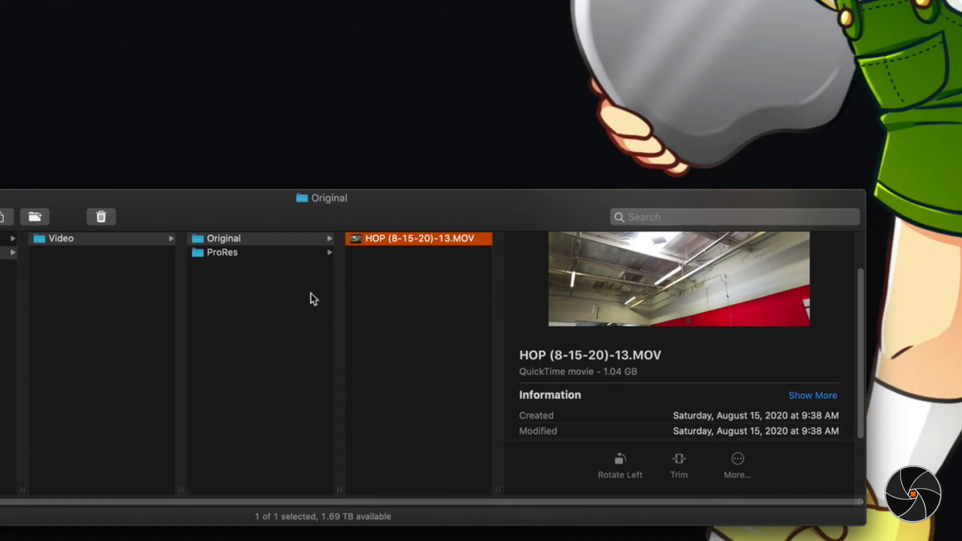
Step: In Finder, examine the file size and details of the transcoded HOP (8-15-20)-13-Apple ProRes 422.mov in the ProRes folder
click(269, 252)
click(357, 240)
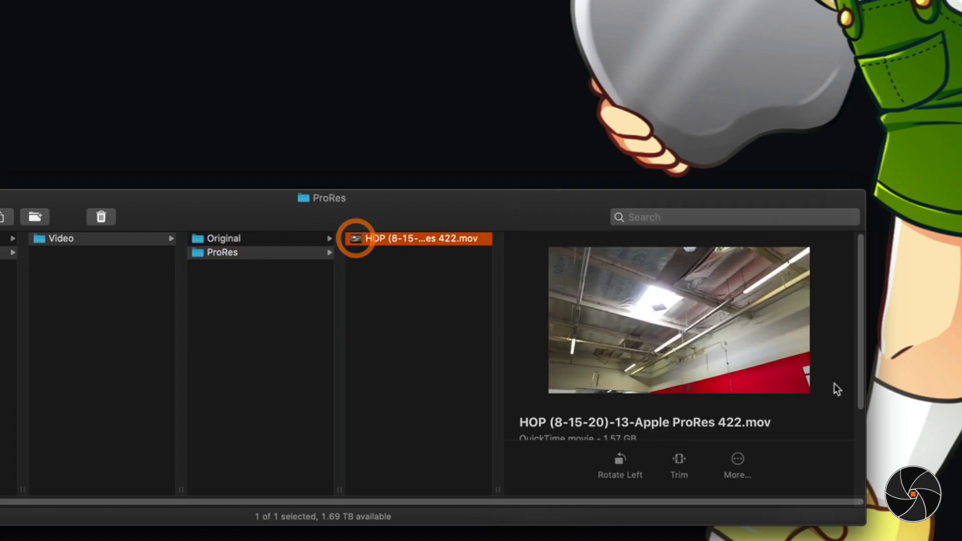
scroll(859, 385, down, 3)
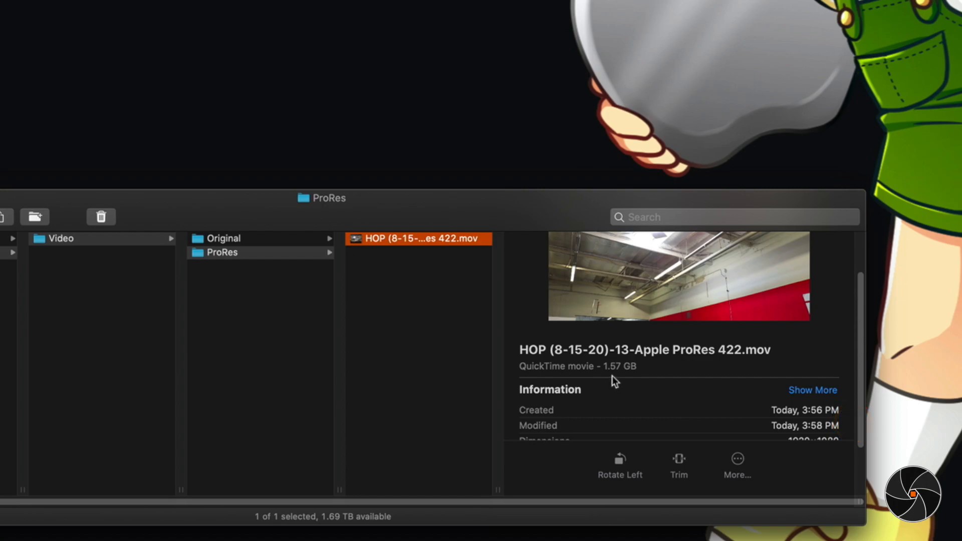
drag(530, 197, 524, 147)
drag(855, 348, 858, 309)
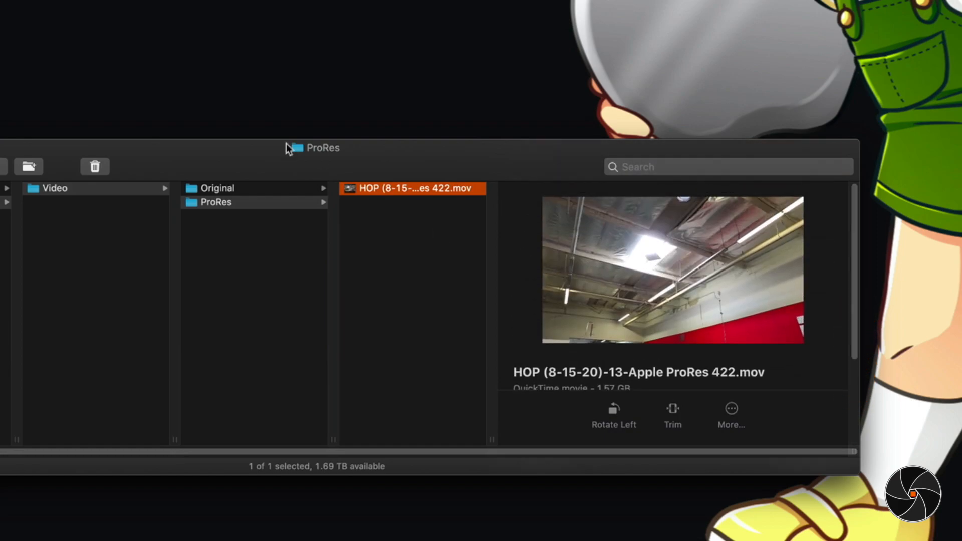